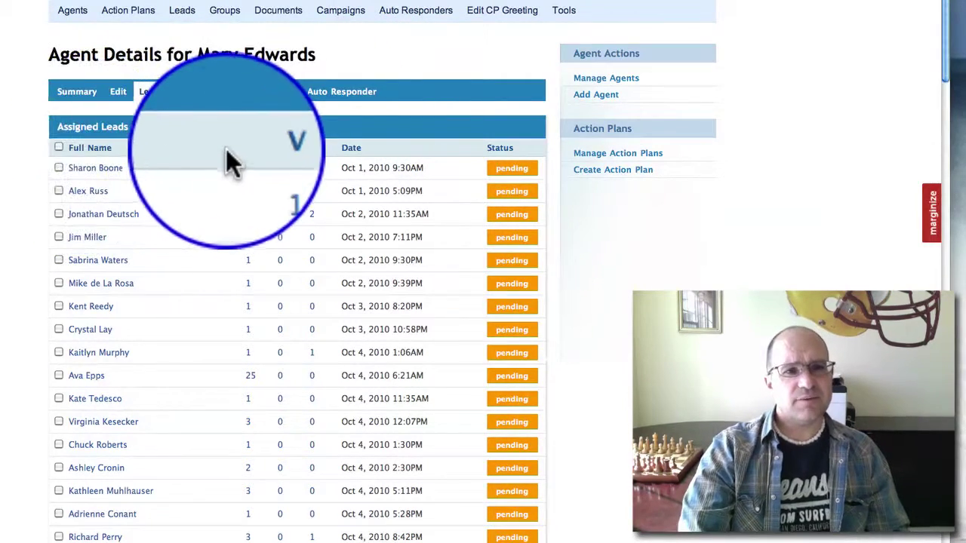
# Step: Sort the agent's assigned leads by number of visits, highest first, and look through the most active leads
pyautogui.moveTo(241, 147); pyautogui.dragTo(315, 151)
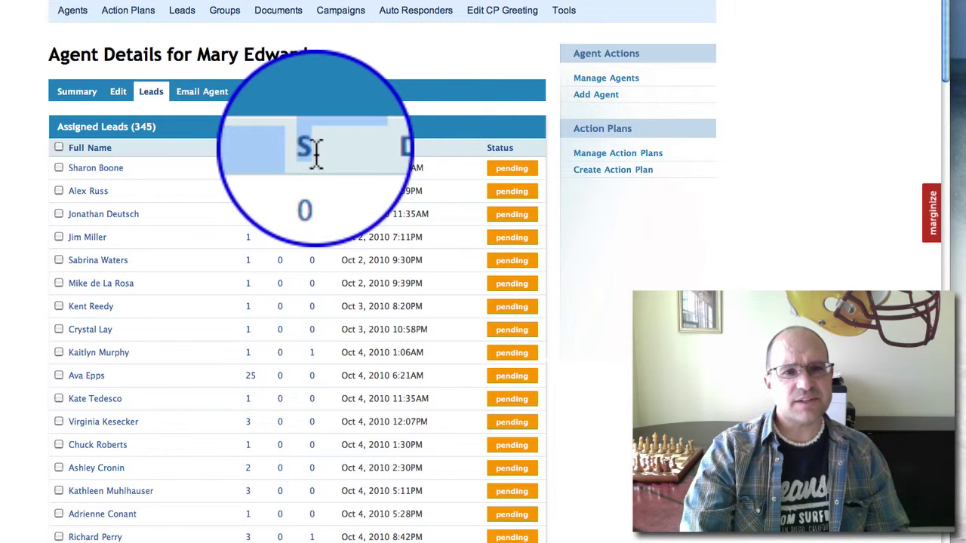
pyautogui.click(193, 148)
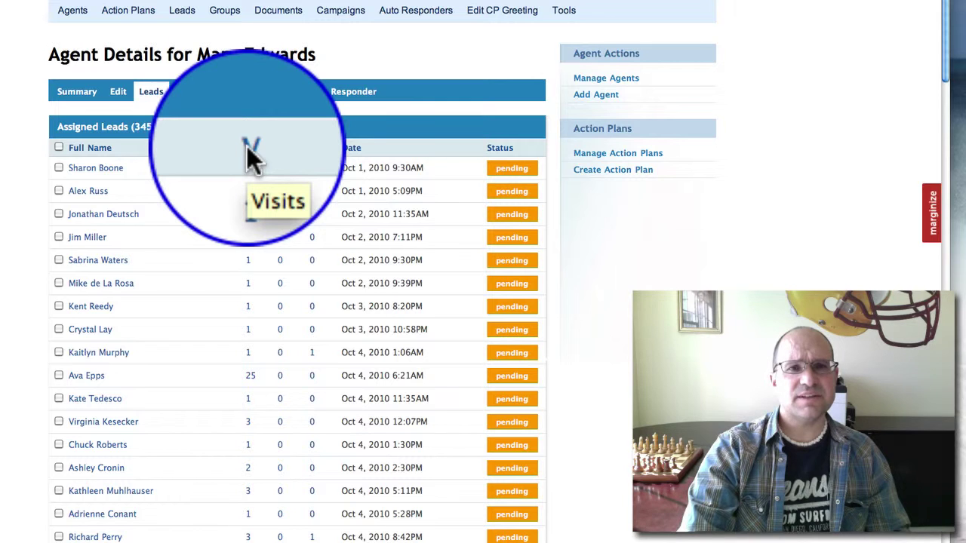
pyautogui.click(249, 148)
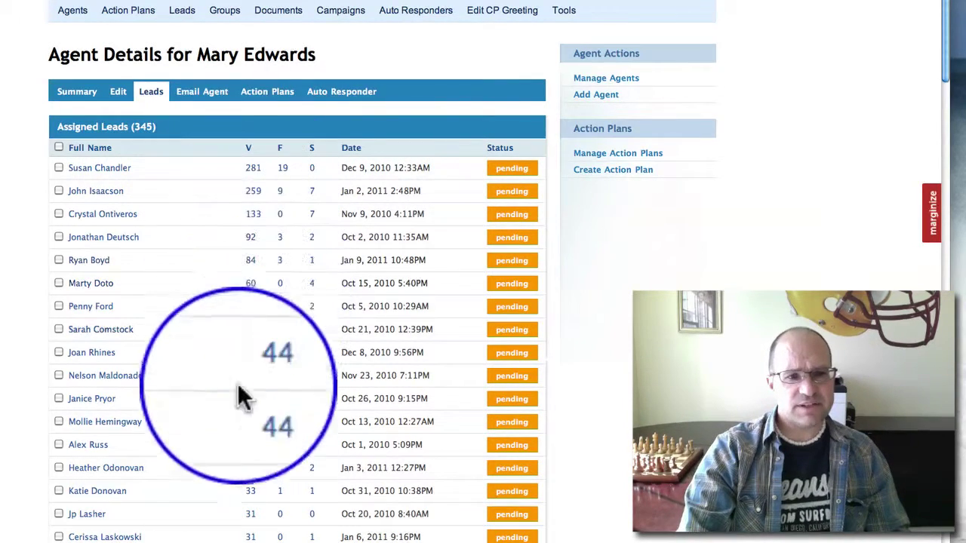
pyautogui.scroll(-3, 226, 355)
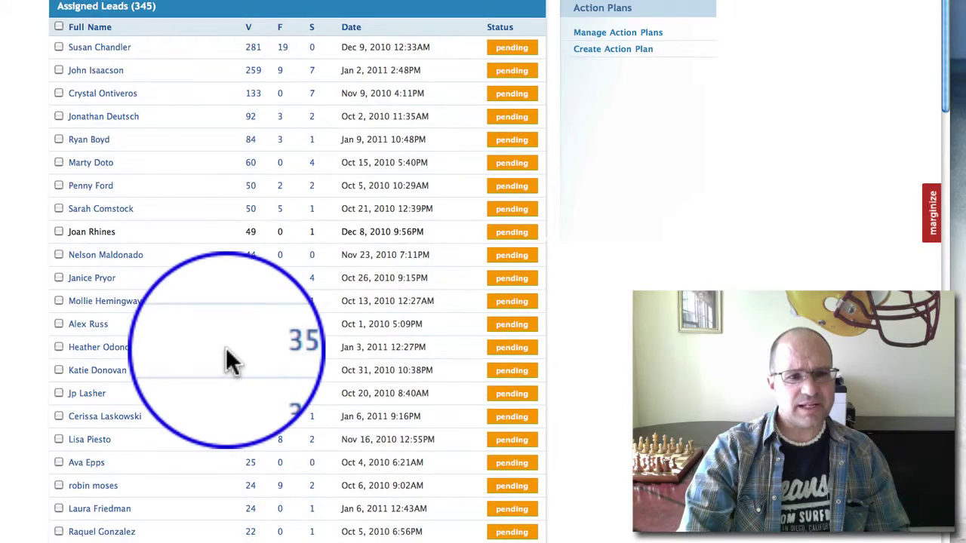
pyautogui.scroll(-1, 226, 355)
pyautogui.scroll(3, 226, 355)
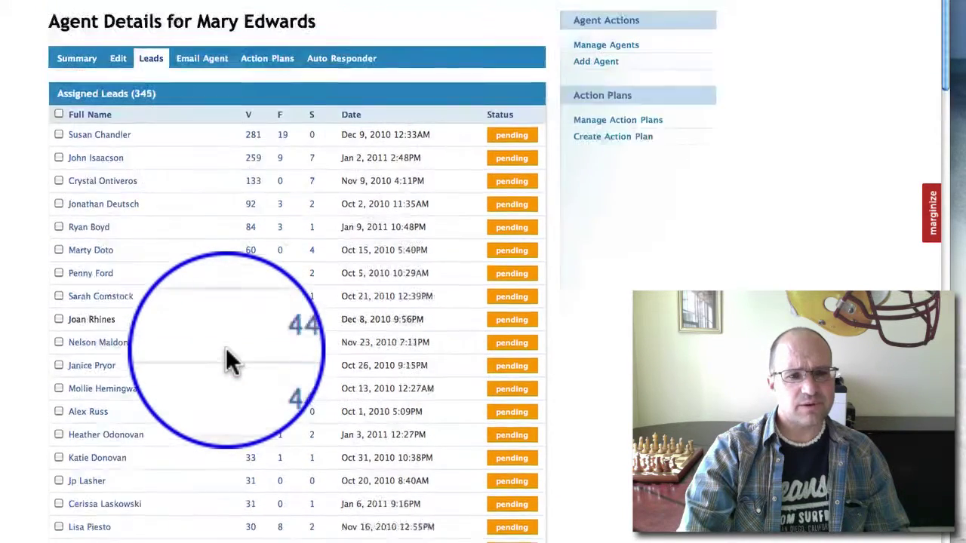
pyautogui.scroll(1, 225, 347)
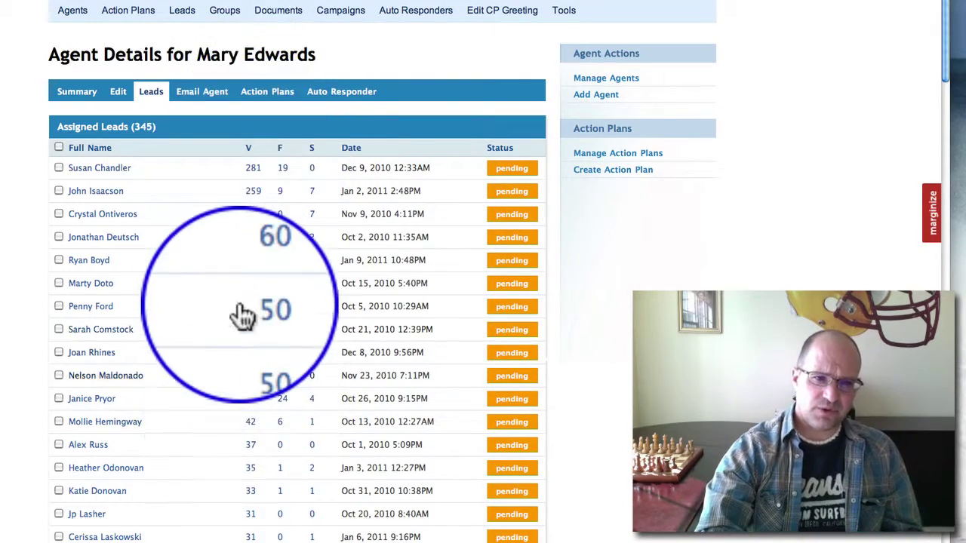
pyautogui.scroll(-5, 238, 315)
pyautogui.scroll(5, 238, 316)
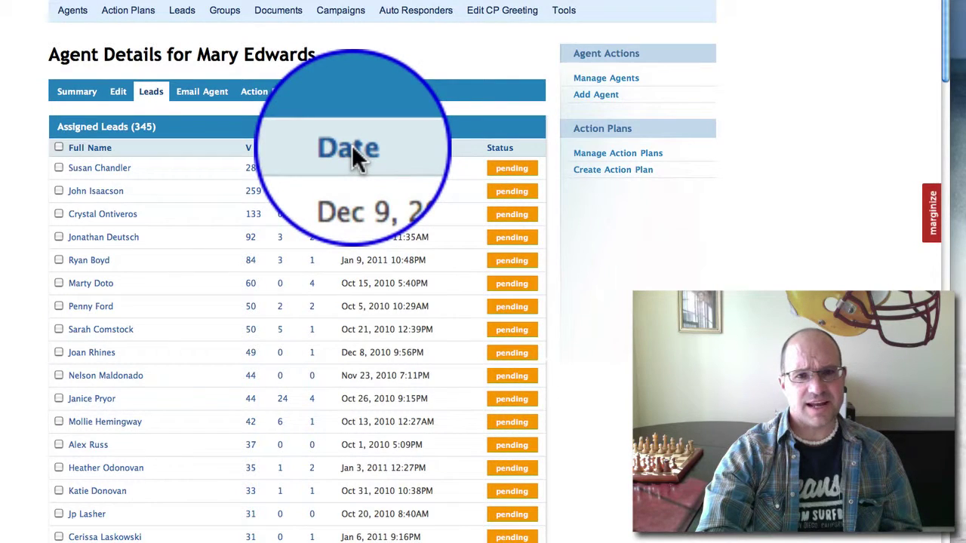
# Step: Sort the assigned leads by date, oldest first
pyautogui.click(355, 147)
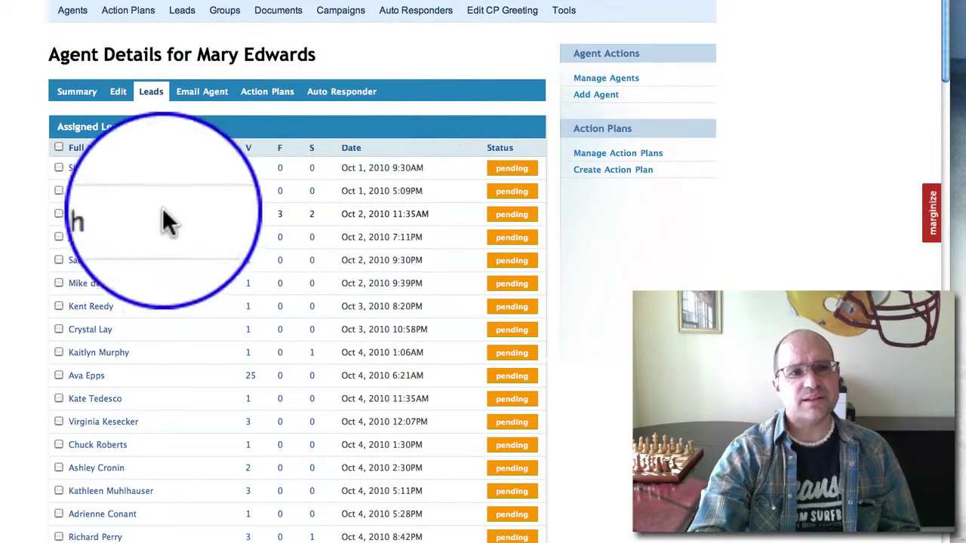
pyautogui.scroll(-3, 119, 189)
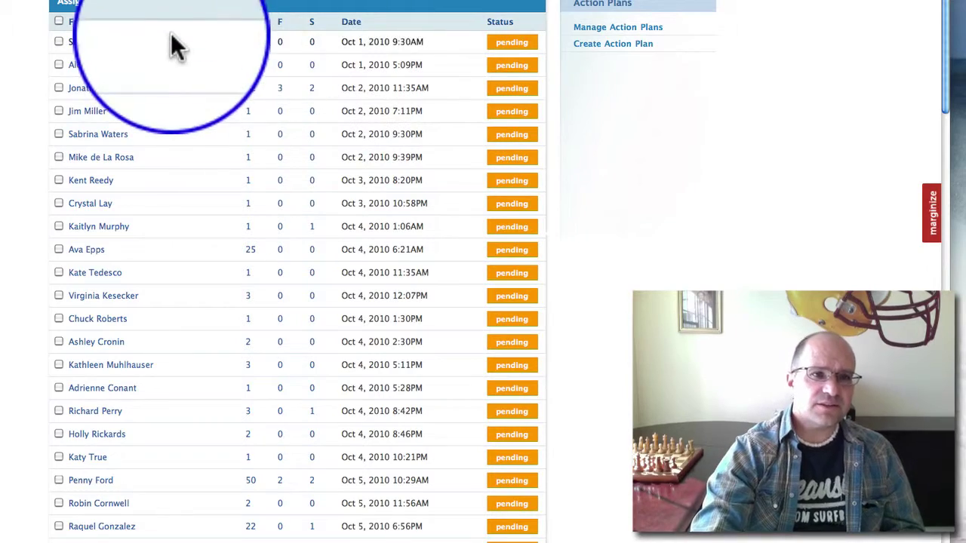
# Step: Select all leads on the page, check the bulk actions below the list, and clear the selection
pyautogui.click(59, 21)
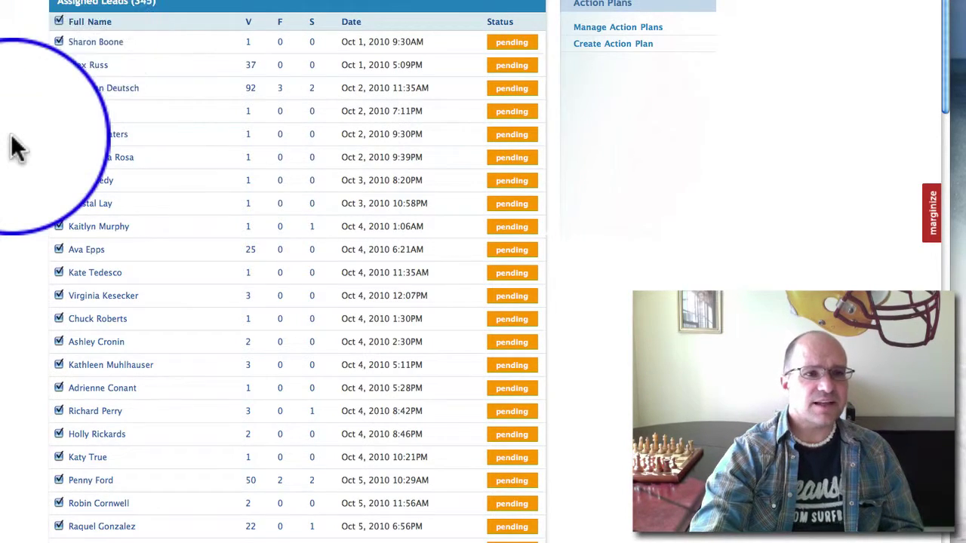
pyautogui.scroll(-5, 11, 144)
pyautogui.scroll(7, 10, 143)
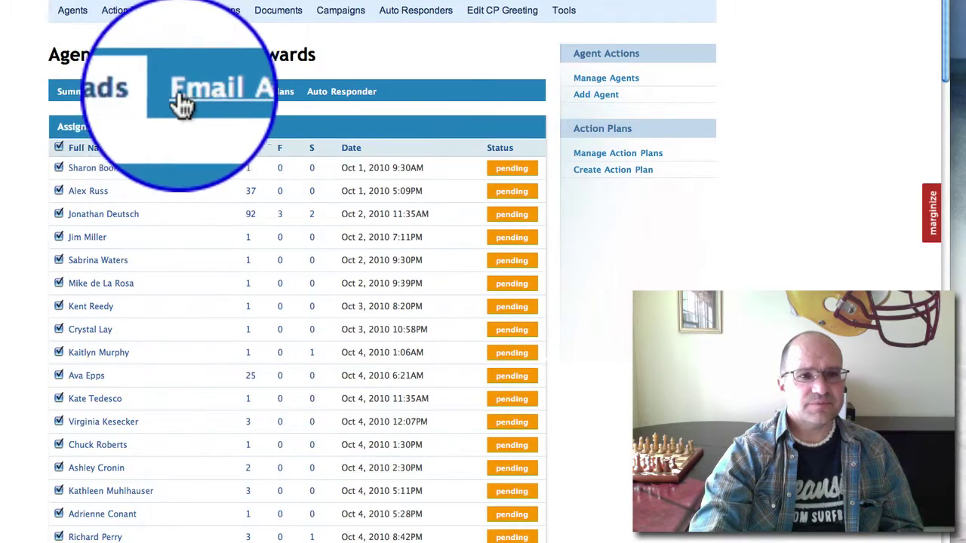
pyautogui.scroll(-10, 121, 250)
pyautogui.scroll(-10, 83, 423)
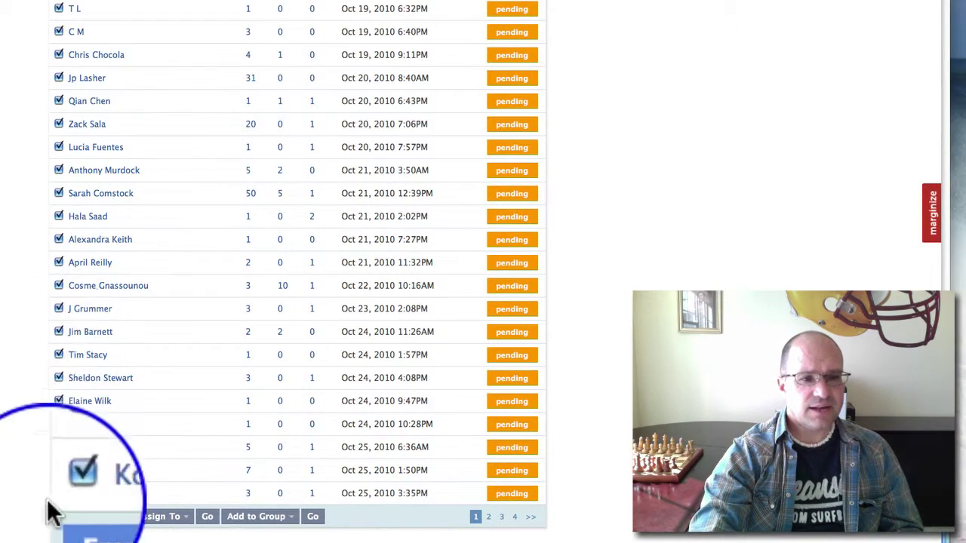
pyautogui.scroll(10, 24, 353)
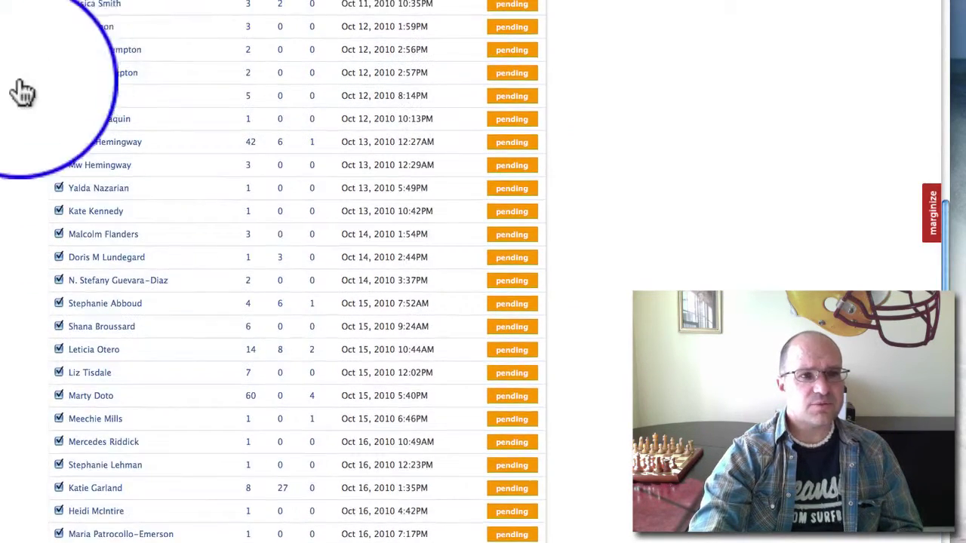
pyautogui.scroll(6, 26, 31)
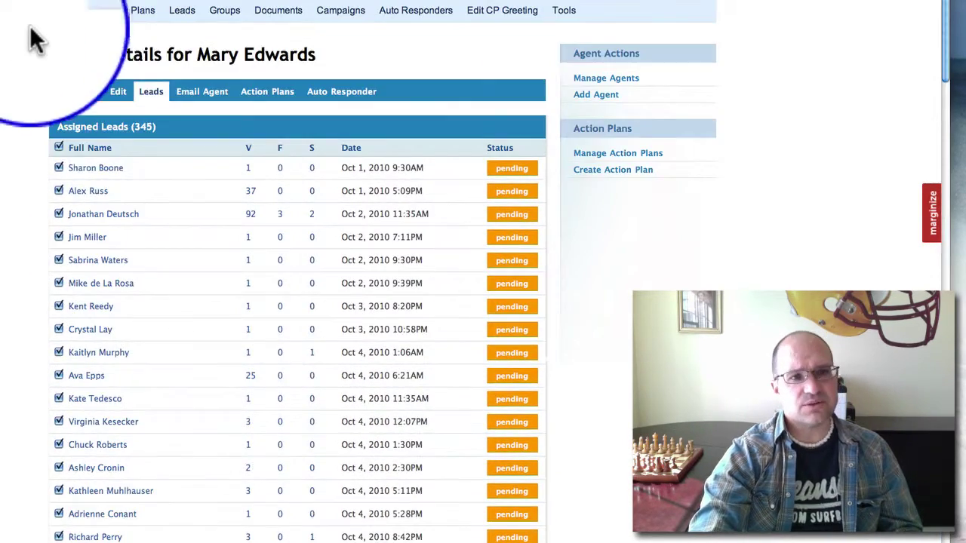
pyautogui.click(60, 148)
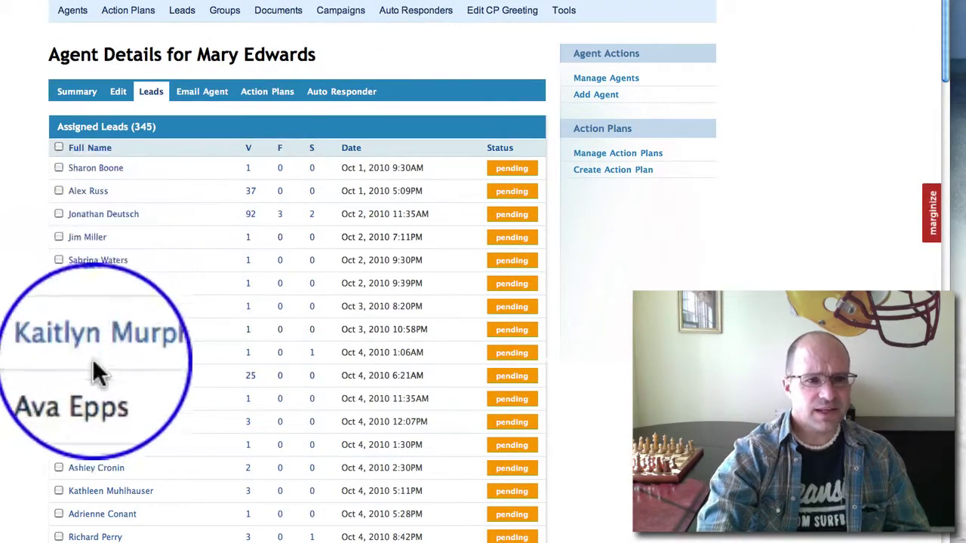
# Step: Open the oldest assigned lead, examine its recently viewed listings, and return to the agent's lead list
pyautogui.scroll(-4, 96, 355)
pyautogui.scroll(4, 96, 355)
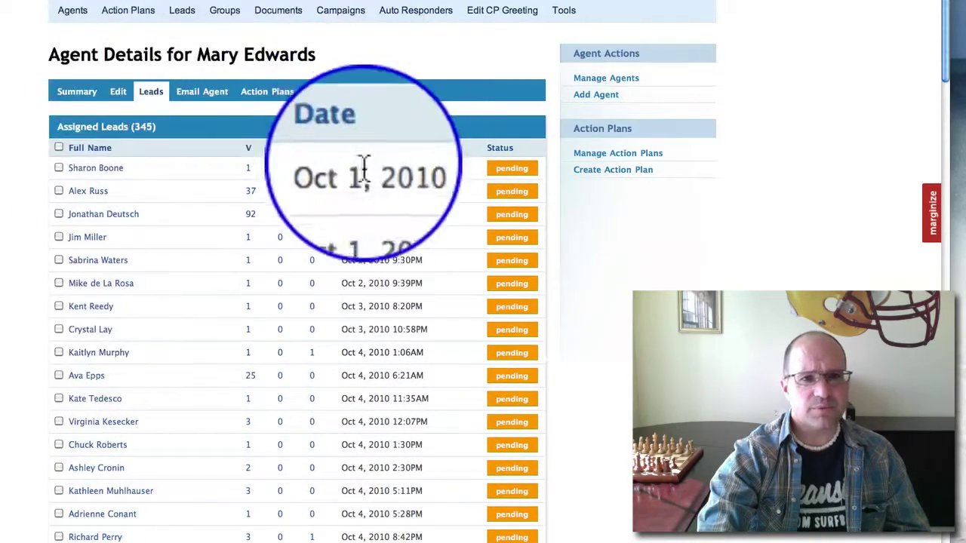
pyautogui.click(96, 168)
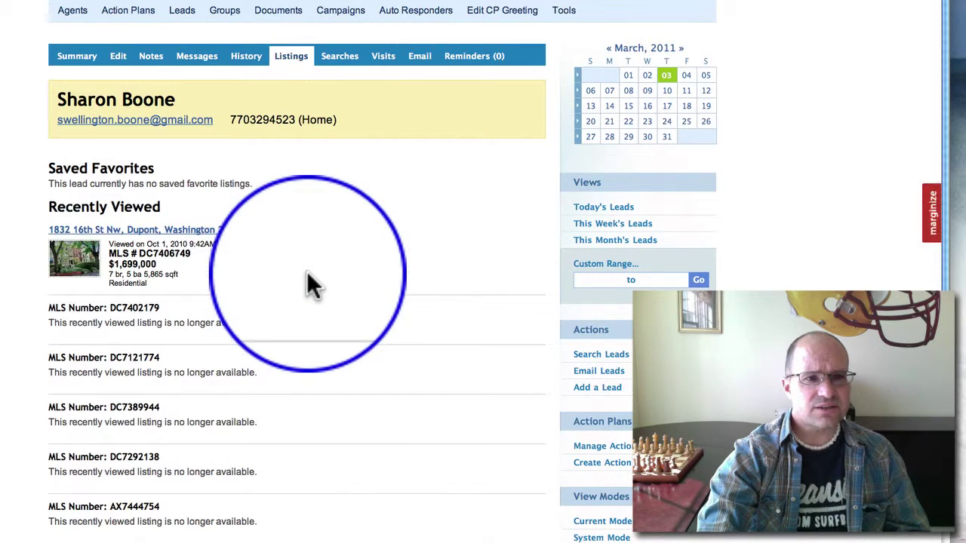
pyautogui.scroll(-2, 267, 303)
pyautogui.scroll(-3, 267, 303)
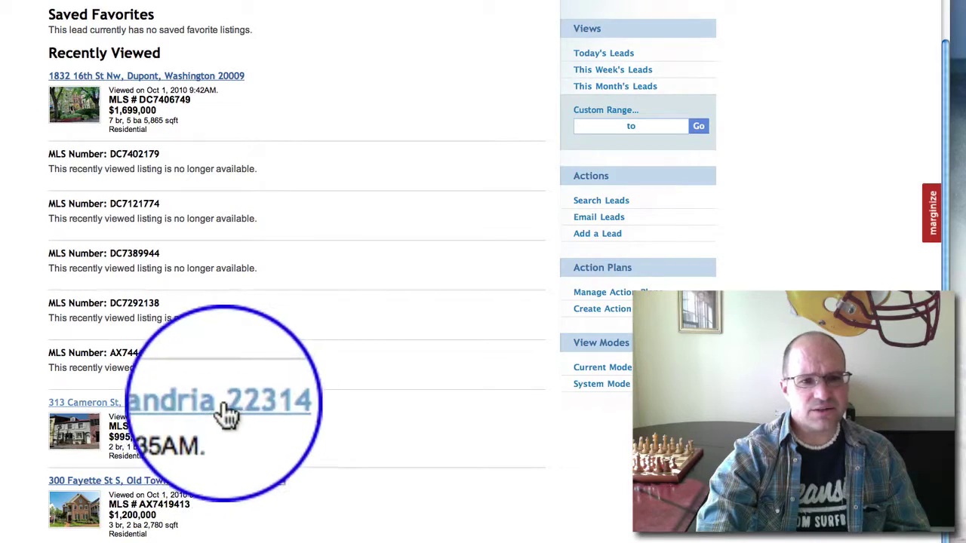
pyautogui.scroll(1, 313, 161)
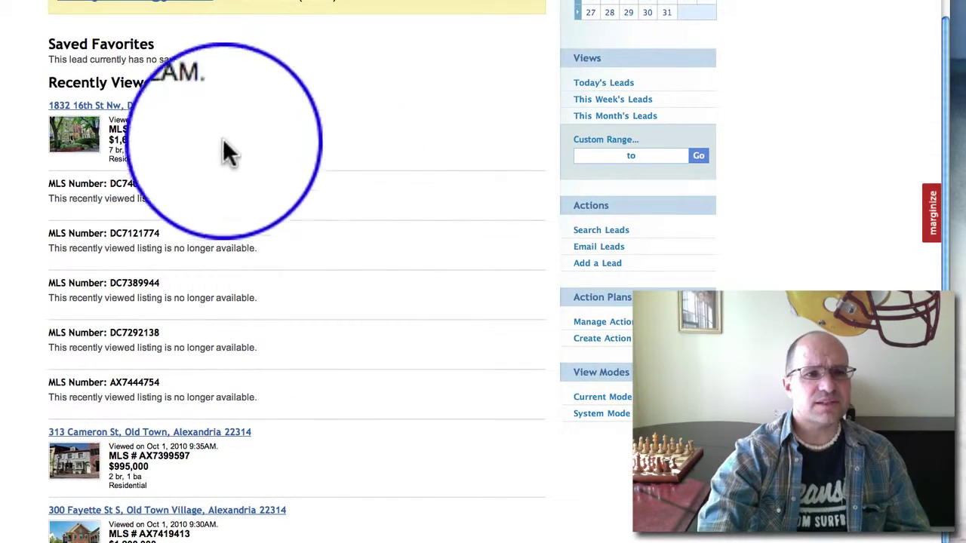
pyautogui.scroll(1, 331, 198)
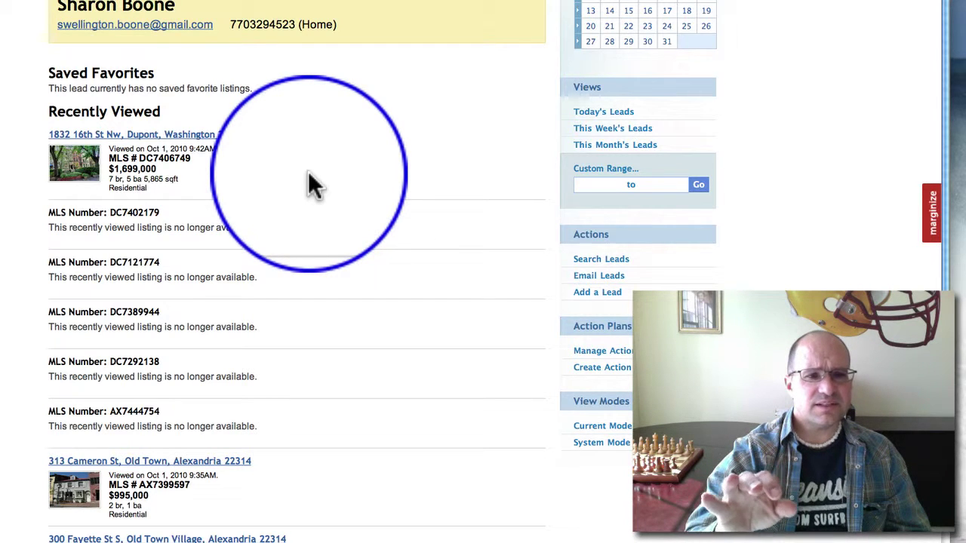
pyautogui.scroll(-1, 307, 171)
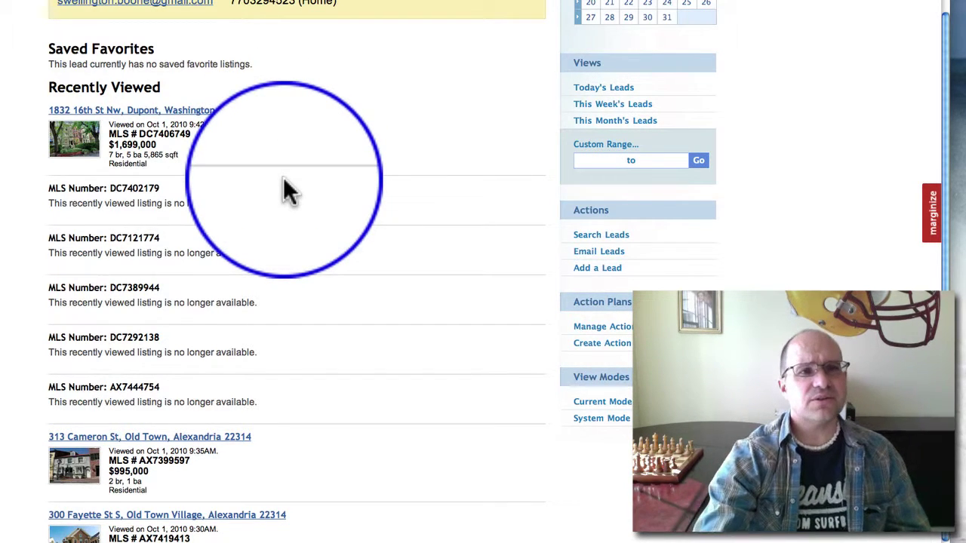
pyautogui.scroll(3, 283, 176)
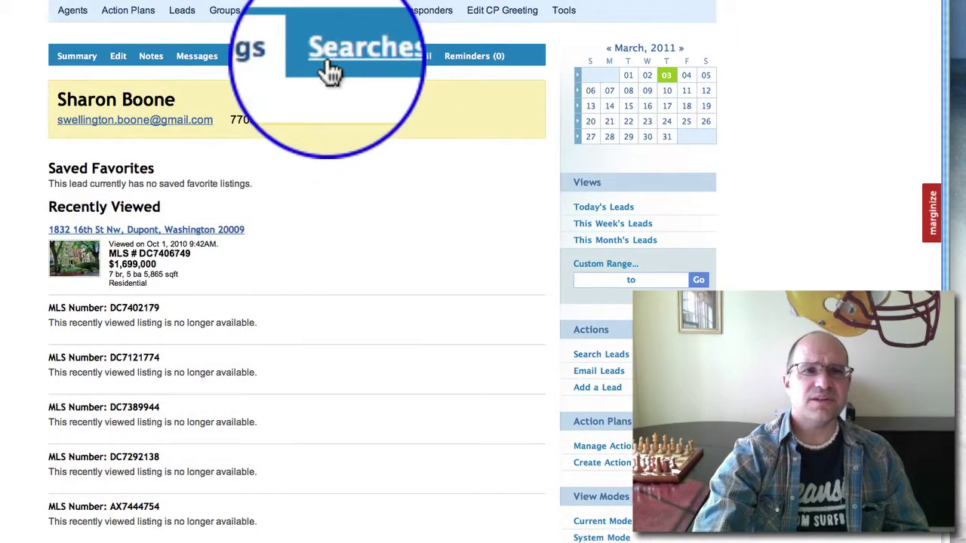
pyautogui.click(292, 56)
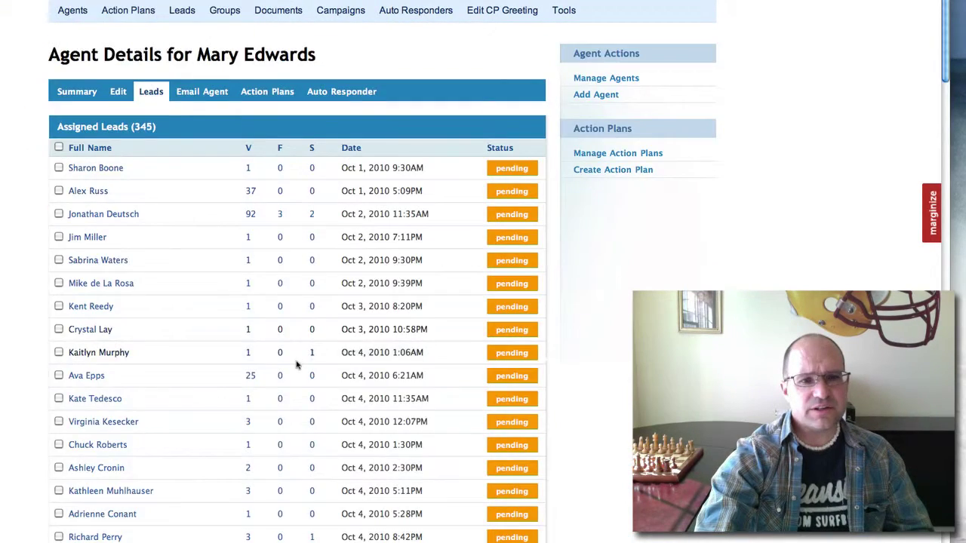
# Step: Open the assigned lead dated Oct 2, 2010 7:11PM and view its listings
pyautogui.scroll(-5, 295, 370)
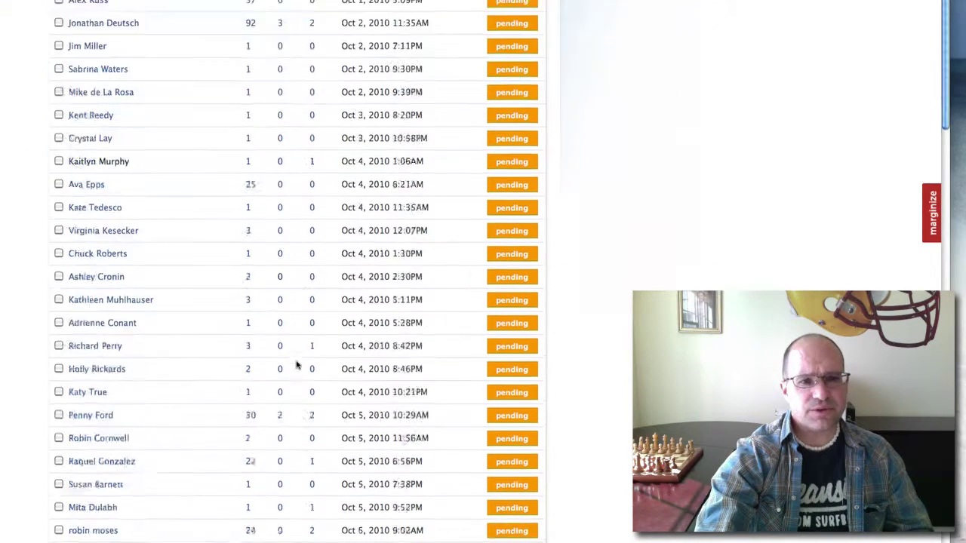
pyautogui.scroll(-1, 296, 365)
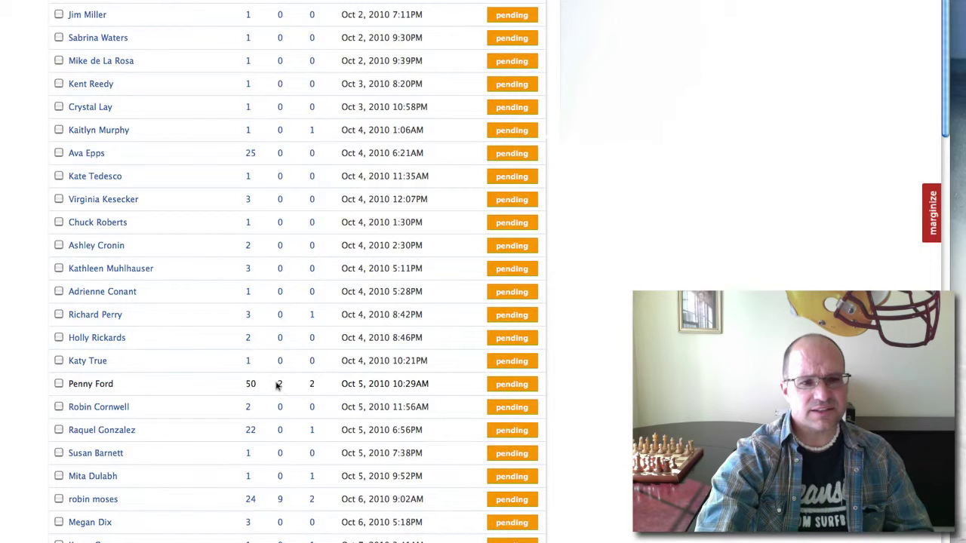
pyautogui.scroll(6, 280, 489)
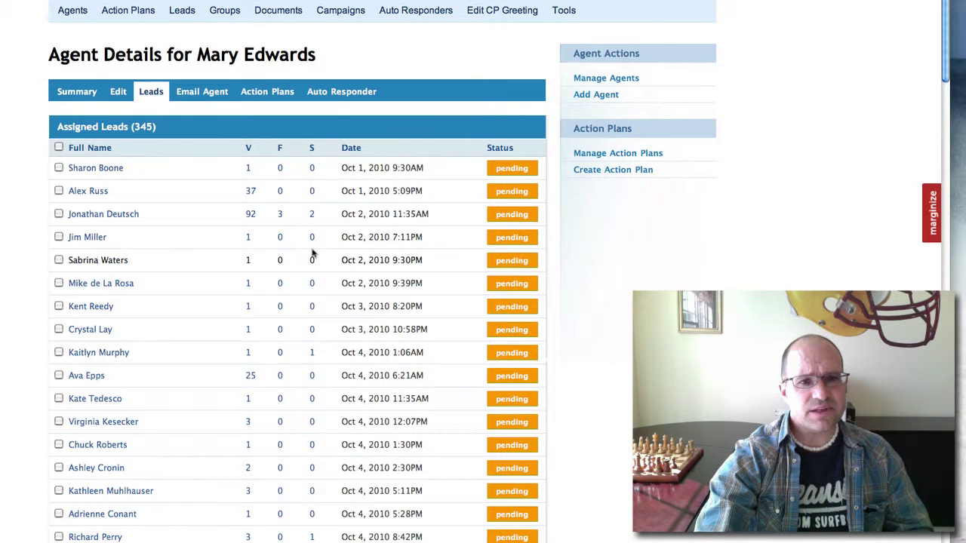
pyautogui.click(96, 238)
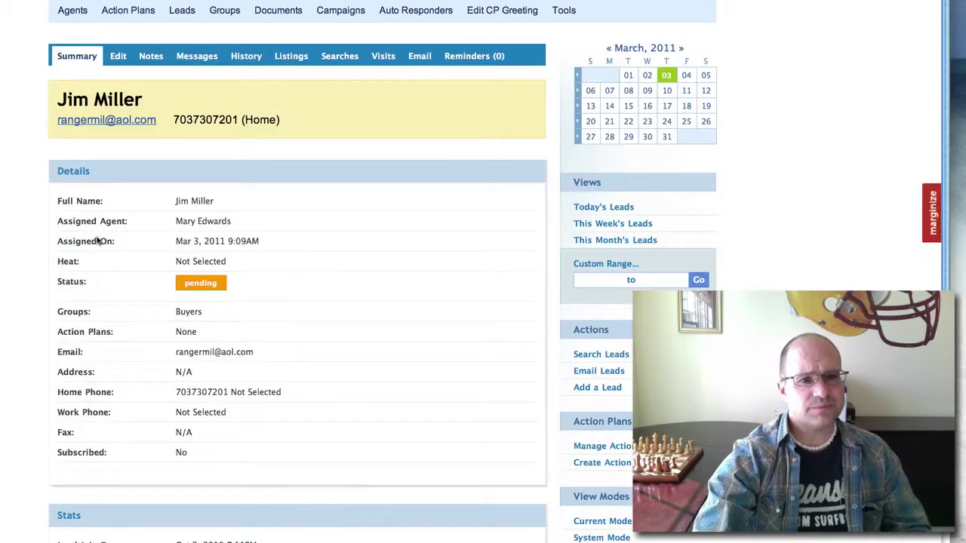
pyautogui.click(304, 62)
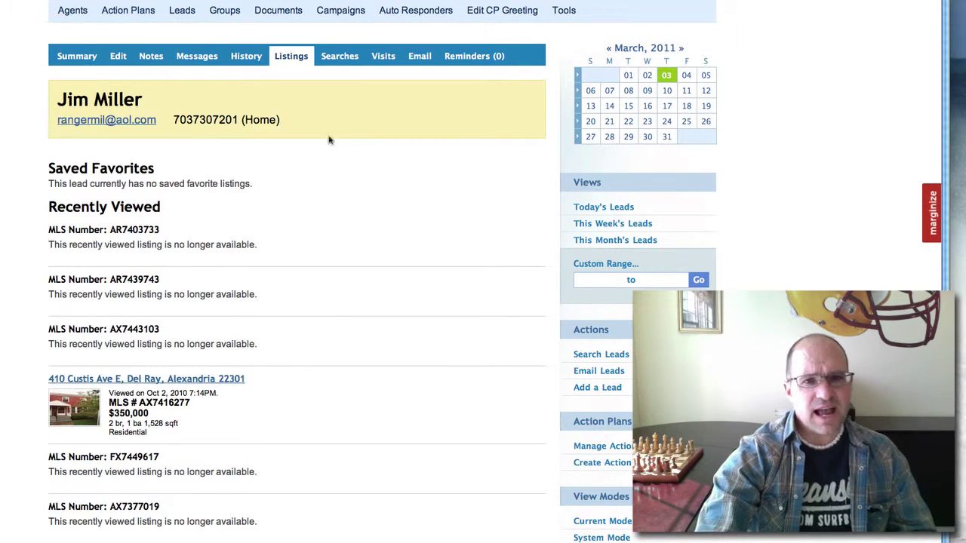
# Step: Open a property search by zip code for this lead and set the zip code to 22301
pyautogui.click(347, 60)
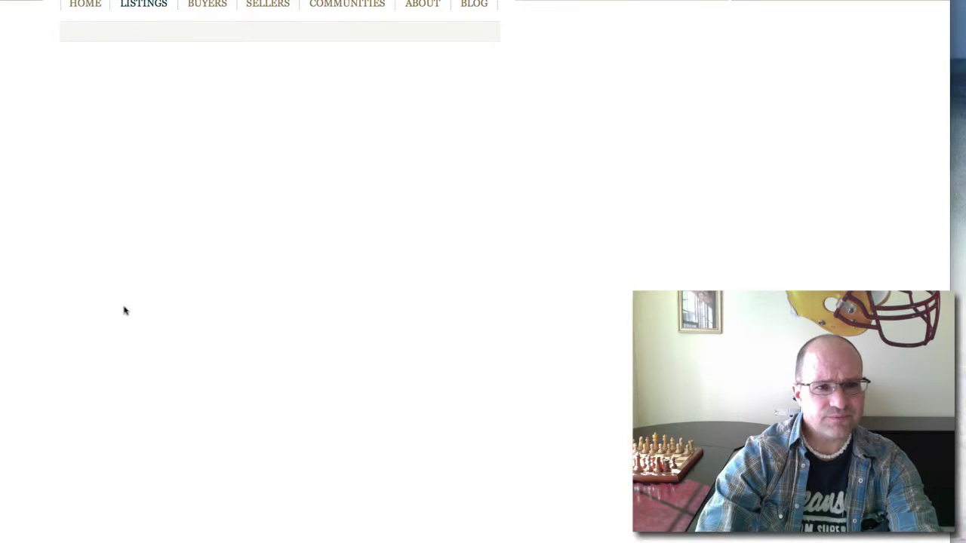
pyautogui.click(99, 165)
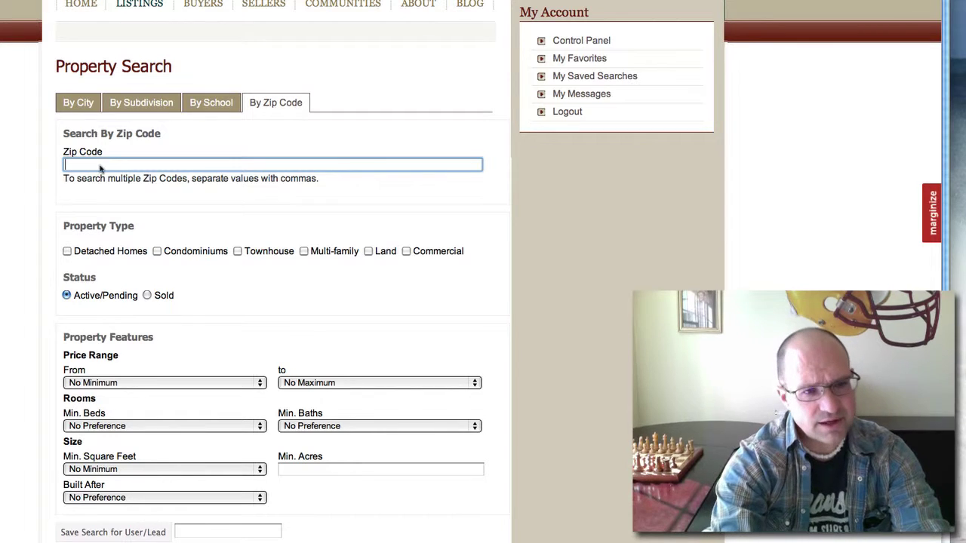
pyautogui.write('22301')
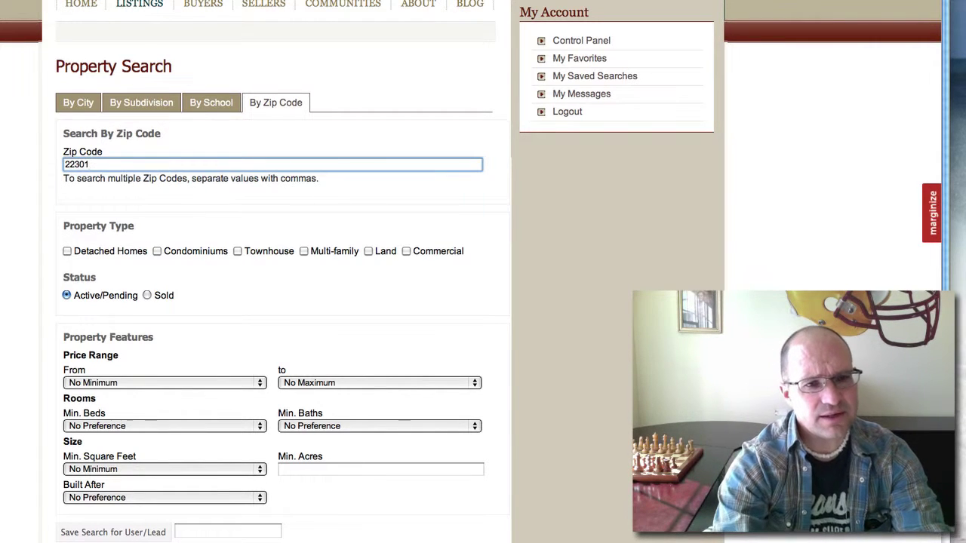
# Step: Set the search's price range from $300,000 to $400,000
pyautogui.click(260, 385)
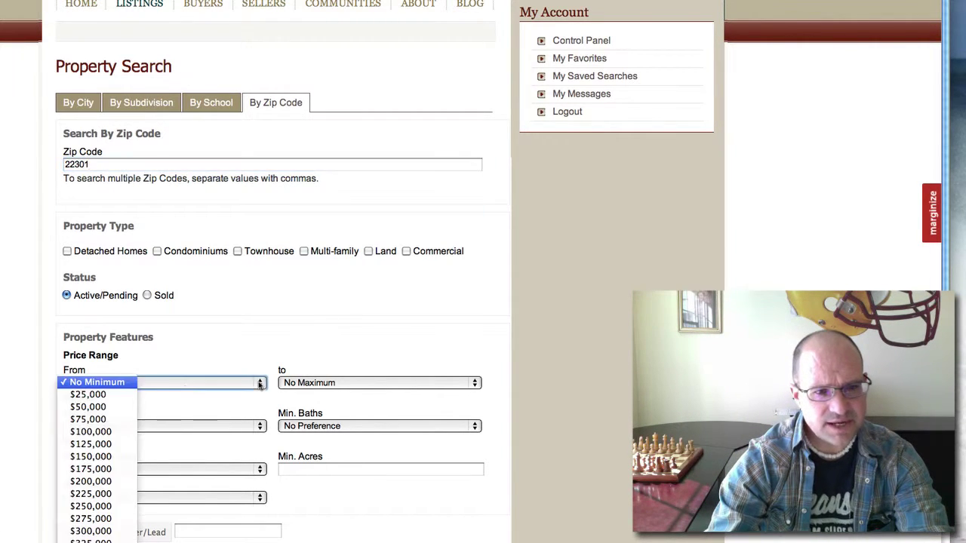
pyautogui.click(94, 532)
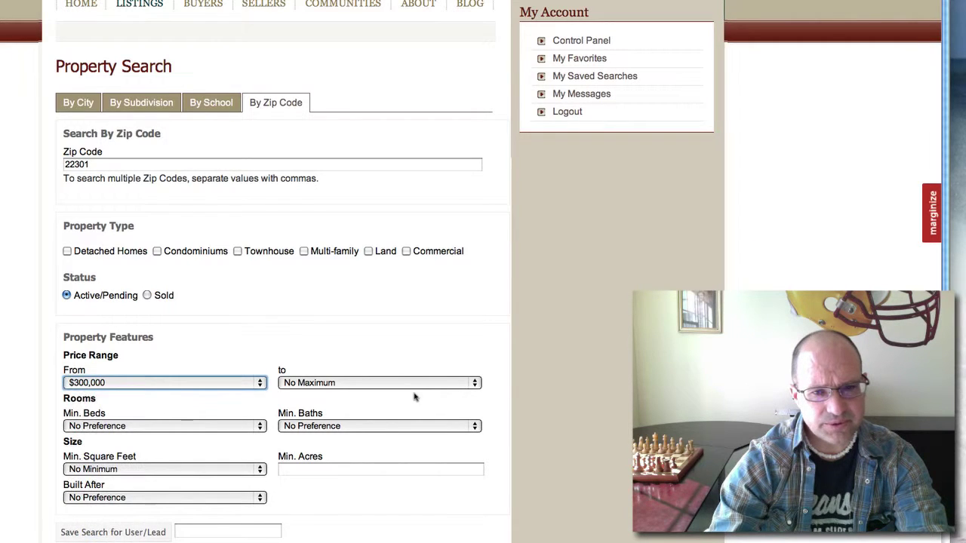
pyautogui.click(469, 385)
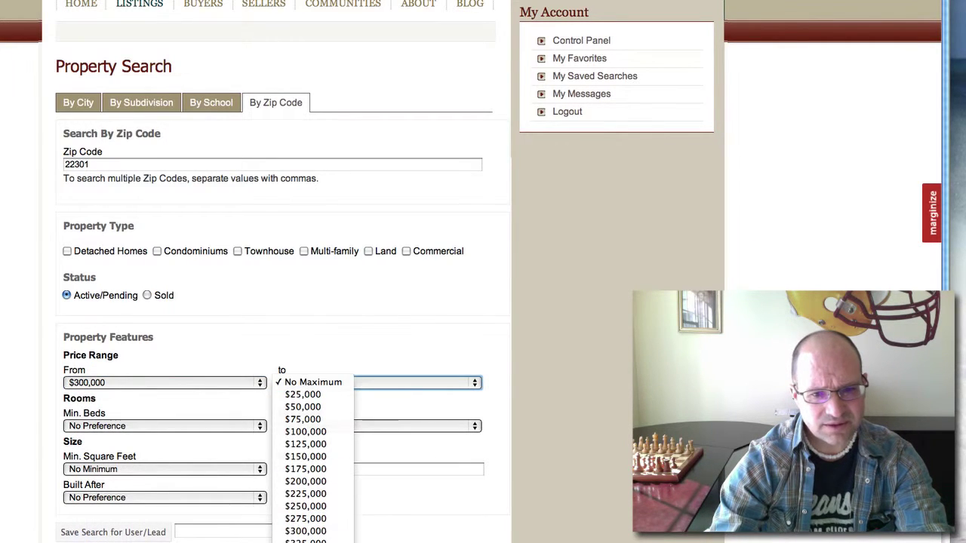
# Step: Name the search "New Del Ray home for sale alert...." and save it for the lead
pyautogui.click(198, 531)
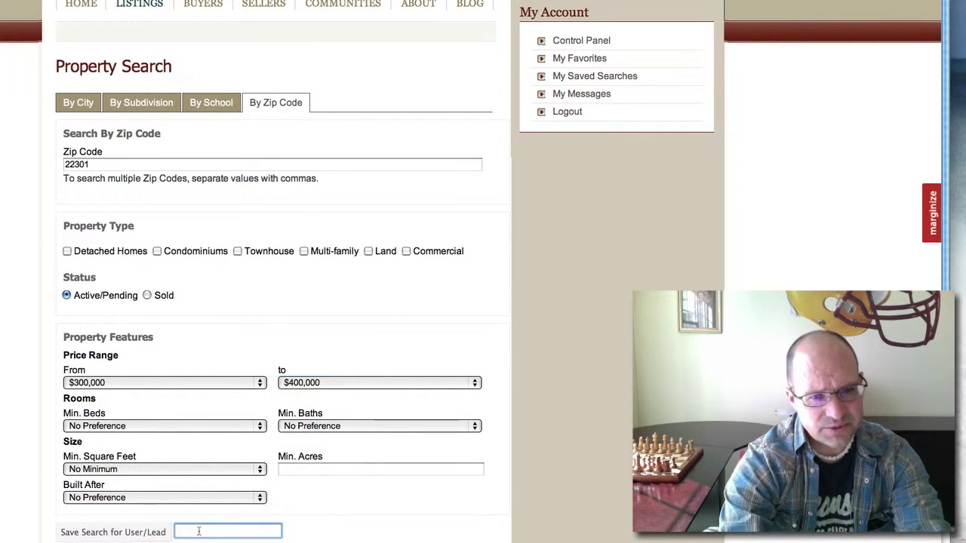
pyautogui.write('New Dely')
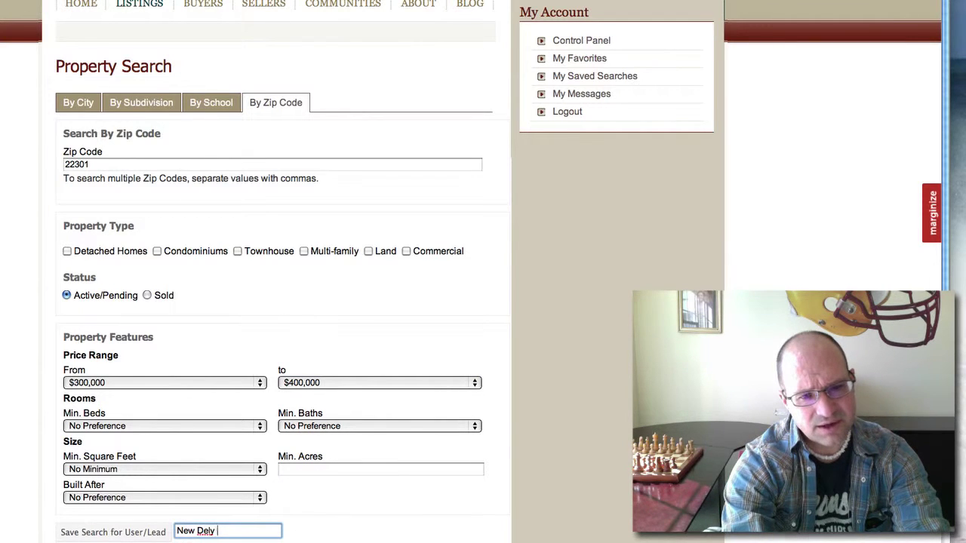
pyautogui.write('Ray home ')
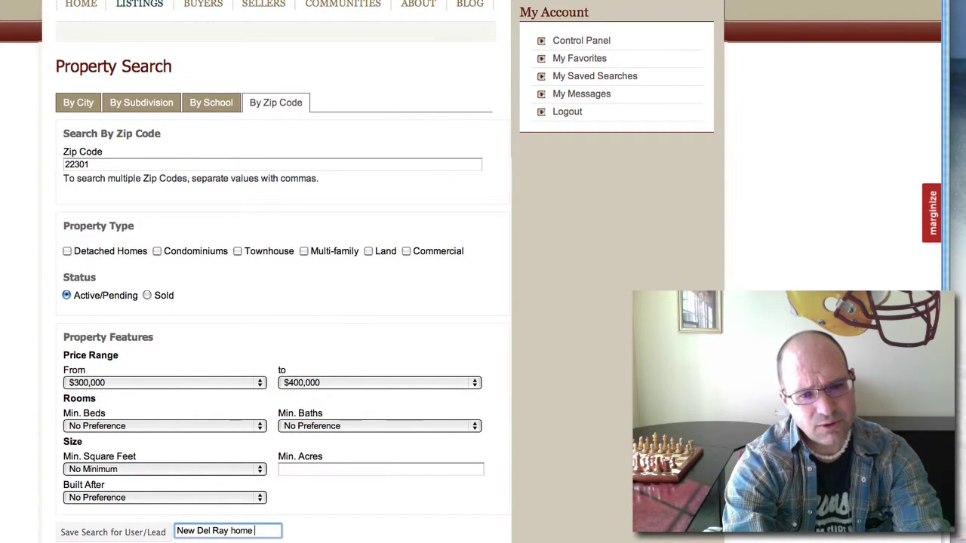
pyautogui.write('for sale alert...')
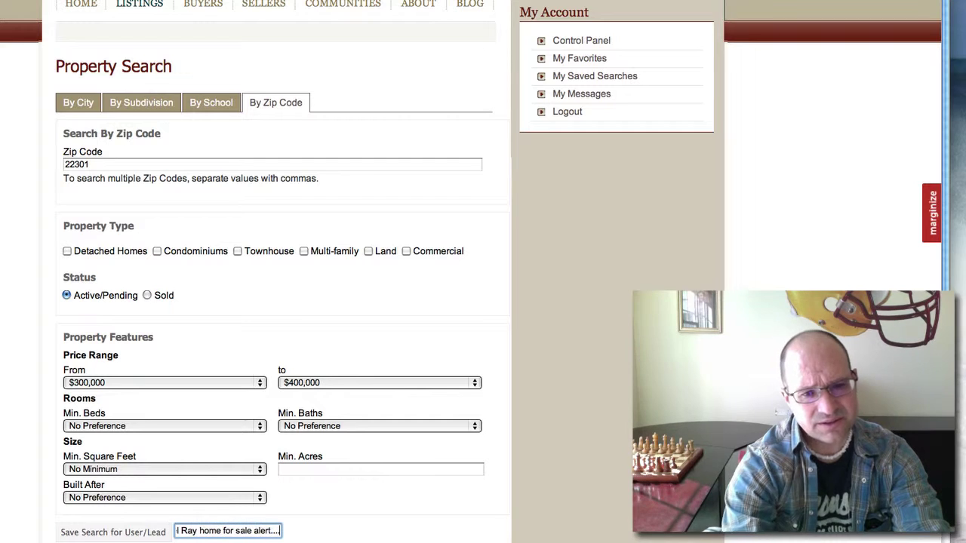
pyautogui.click(97, 535)
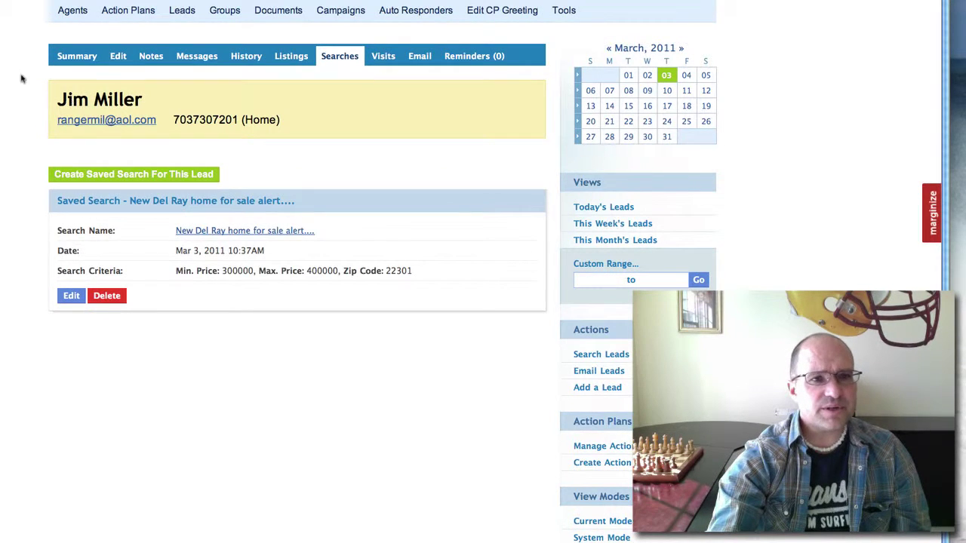
# Step: Return from the lead's saved searches to the agent's assigned lead list
pyautogui.click(0, 0)
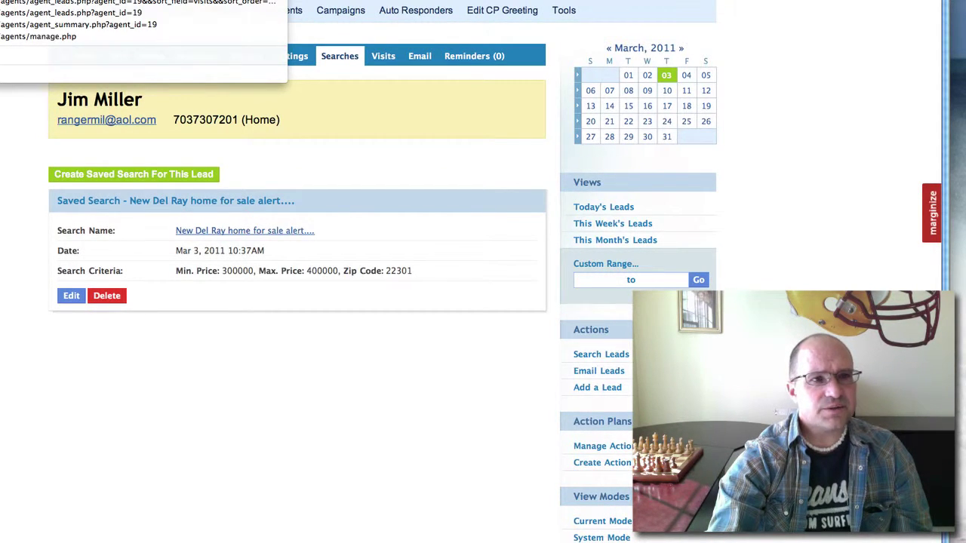
pyautogui.press('Escape')
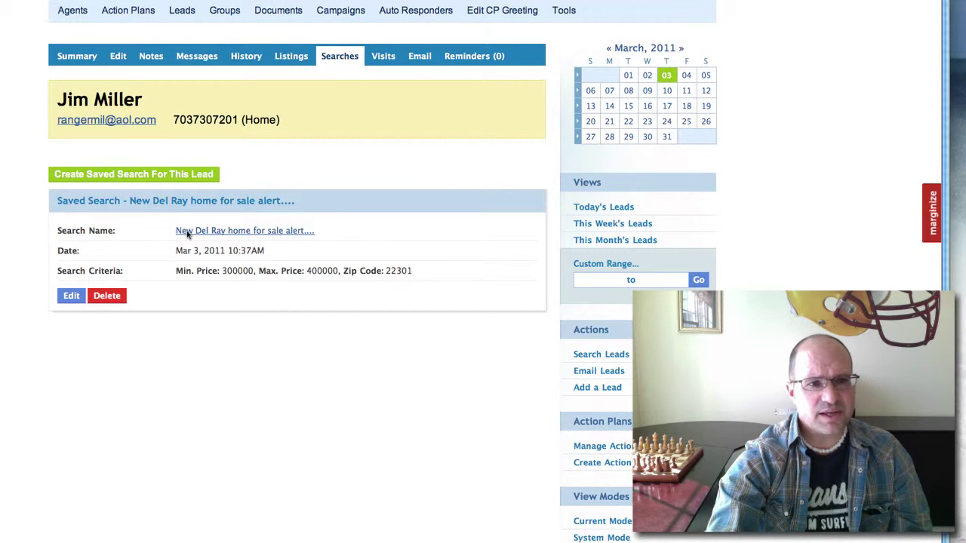
pyautogui.hotkey('alt', 'Left')
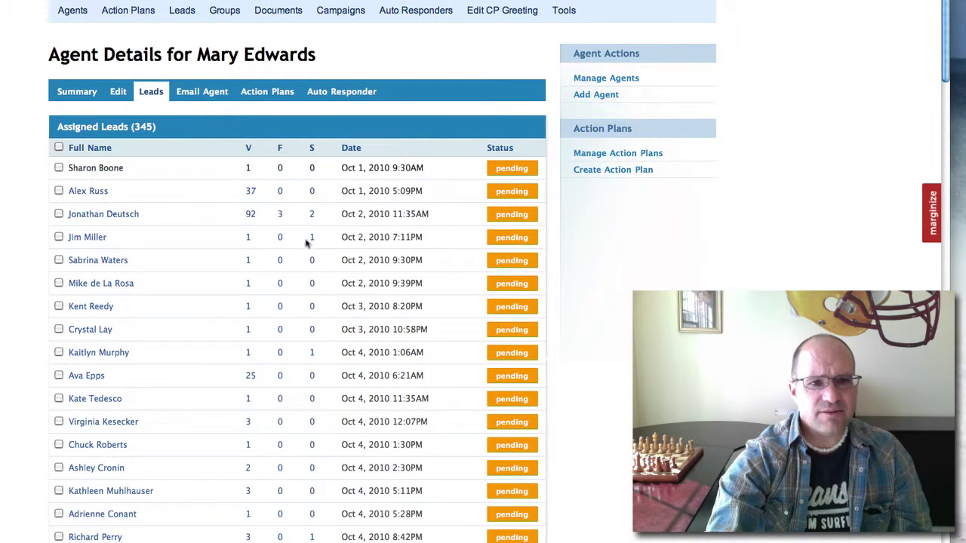
# Step: Open the assigned lead dated Oct 2, 2010 9:30PM, examine its summary details, and return to the agent's lead list
pyautogui.click(101, 261)
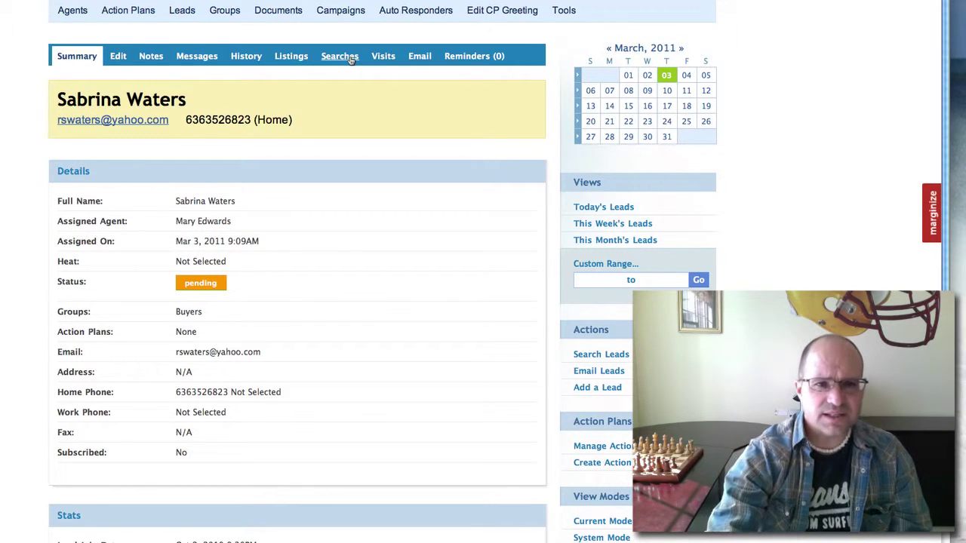
pyautogui.click(291, 56)
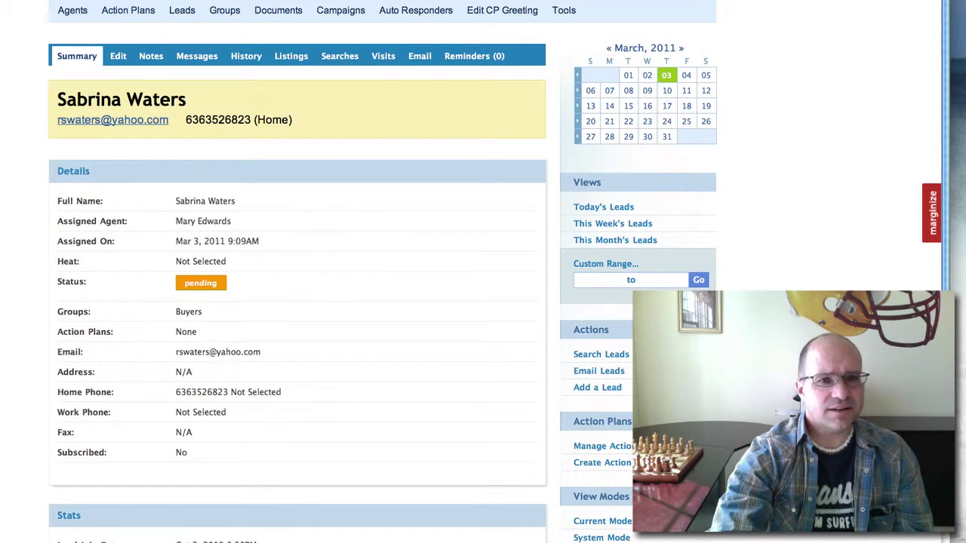
pyautogui.press('super+Left')
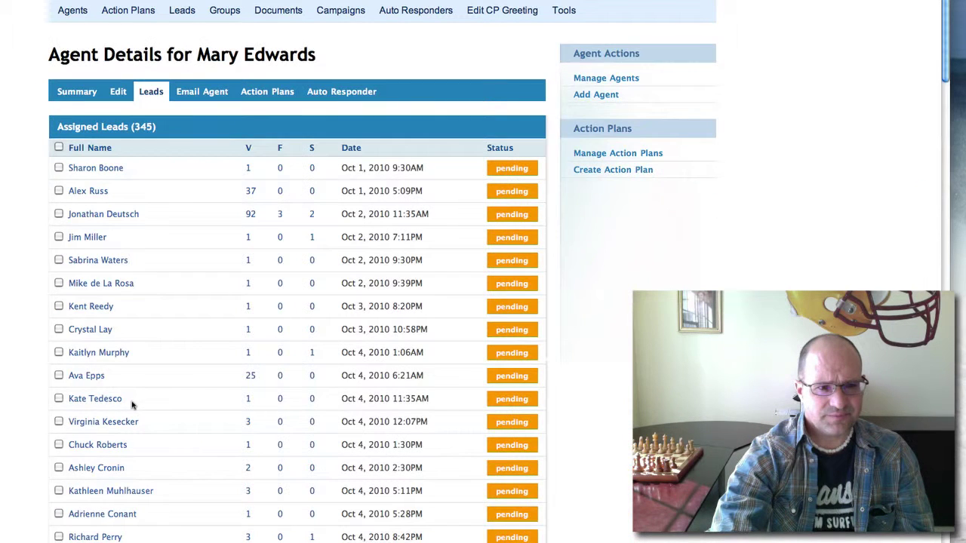
# Step: Open the assigned lead dated Oct 4, 2010 2:30PM and examine its recently viewed listings
pyautogui.click(113, 468)
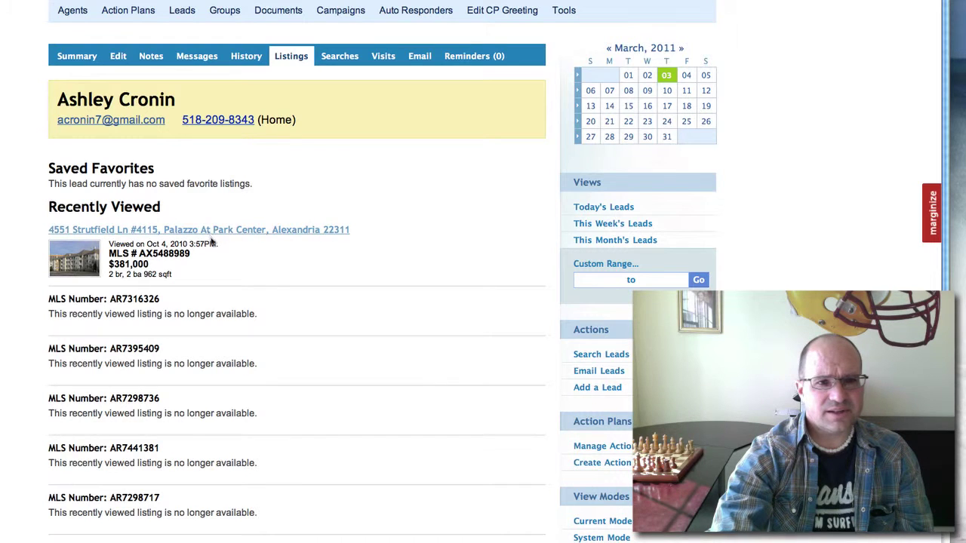
pyautogui.scroll(-2, 355, 303)
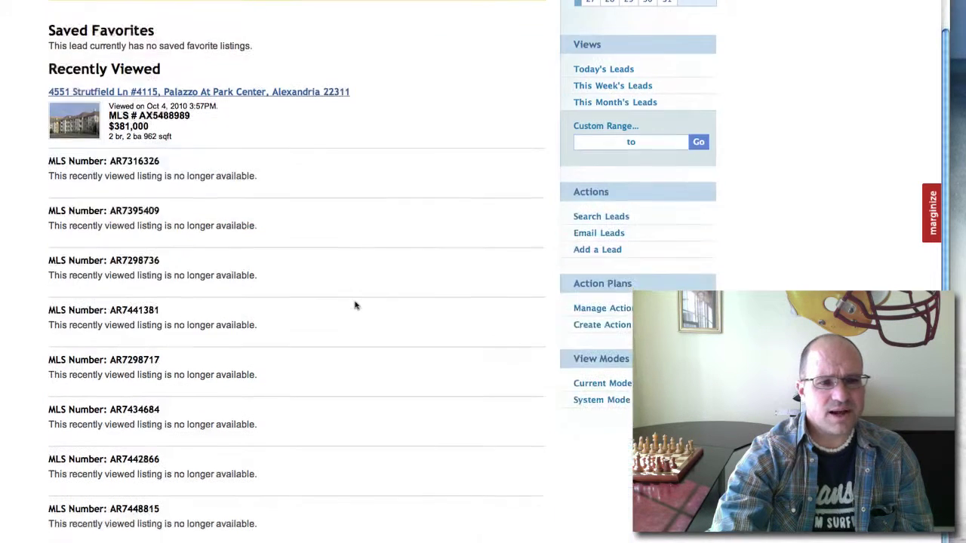
pyautogui.scroll(2, 355, 304)
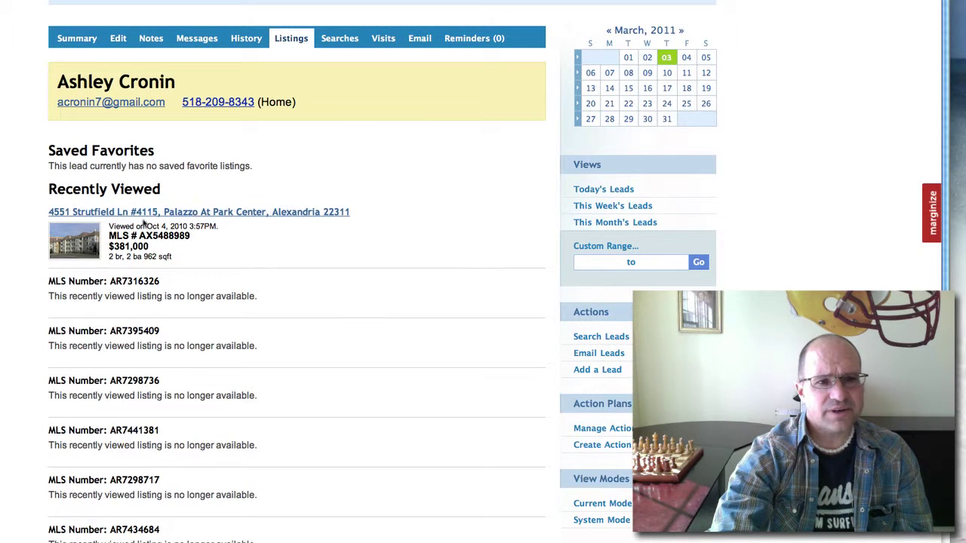
# Step: Open this lead's recently viewed Palazzo At Park Center listing, examine its property details, and return to the lead's listings
pyautogui.click(235, 214)
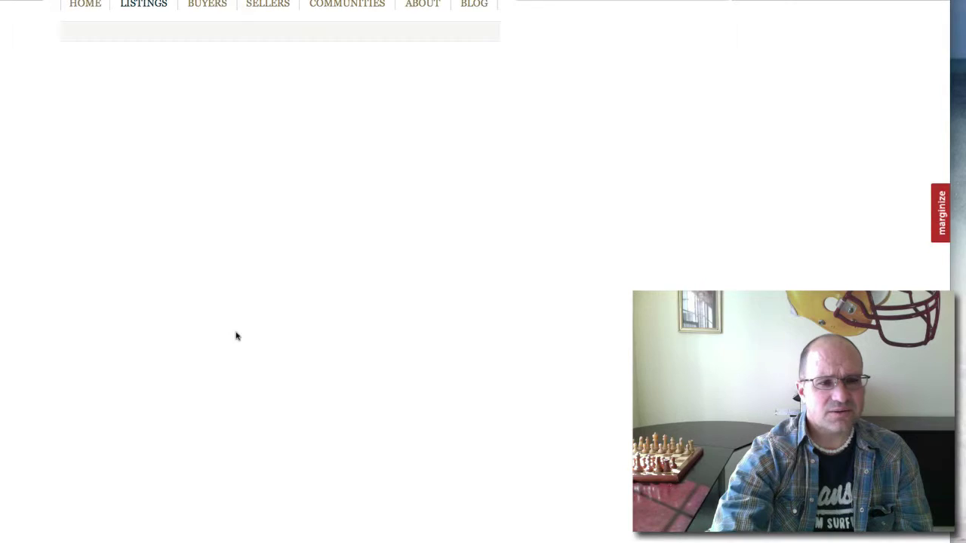
pyautogui.scroll(-3, 281, 459)
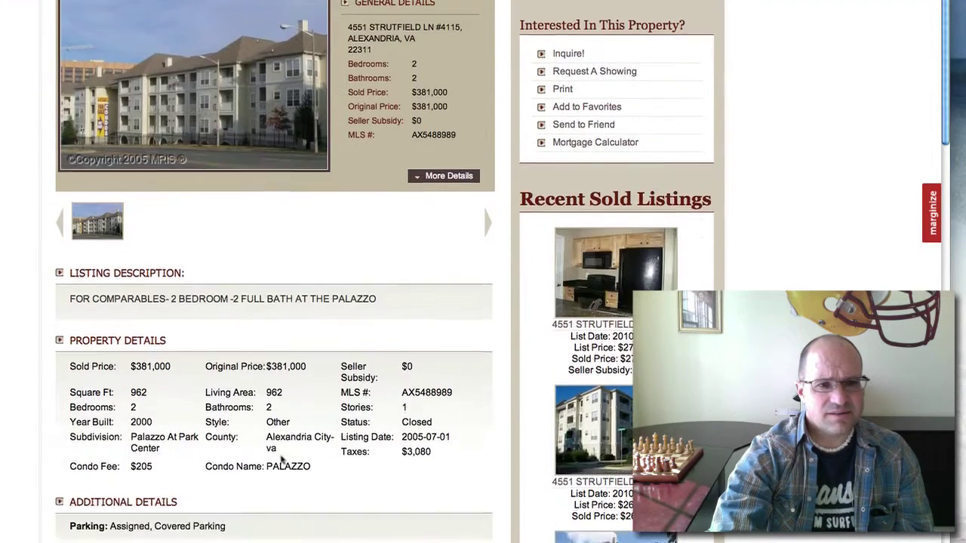
pyautogui.scroll(3, 281, 453)
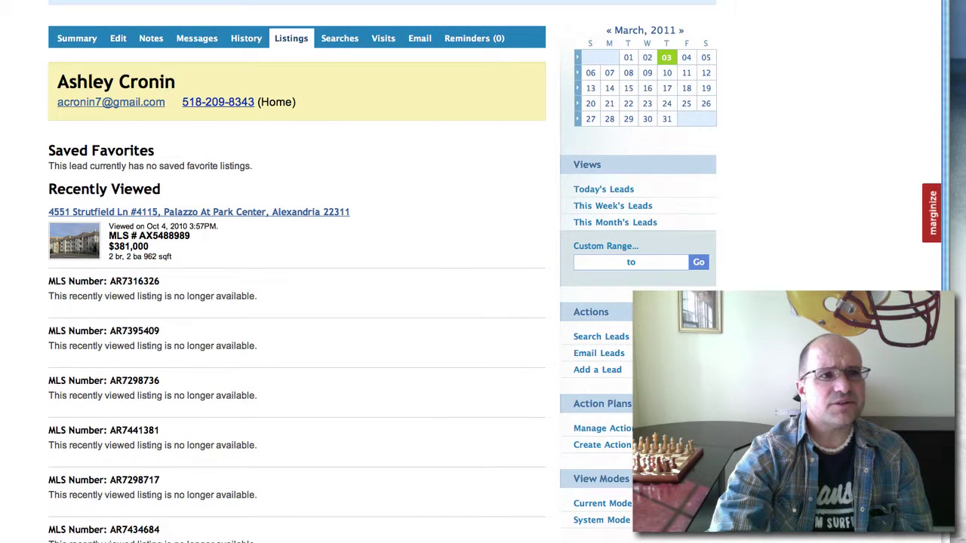
# Step: Reopen the agent's assigned leads with the newest first and look through the list
pyautogui.write('w')
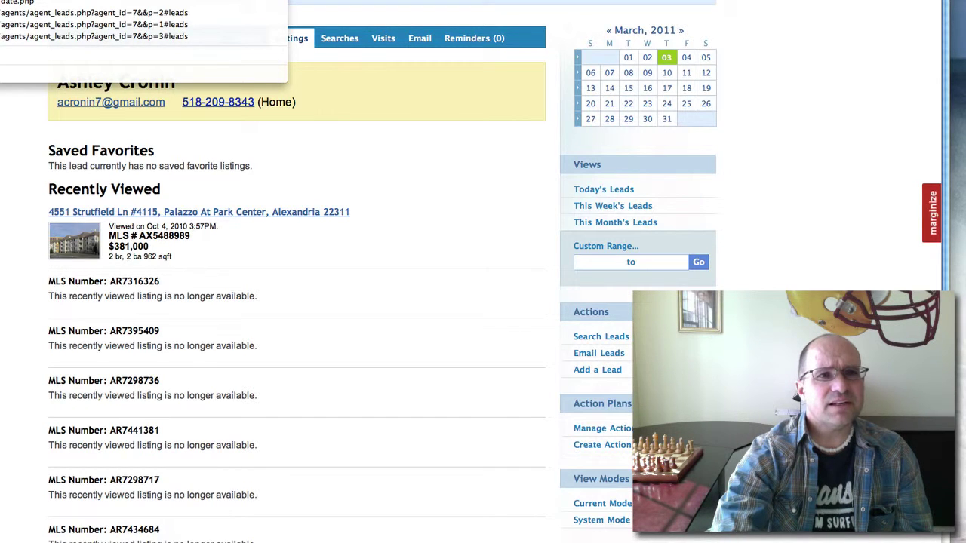
pyautogui.press('Return')
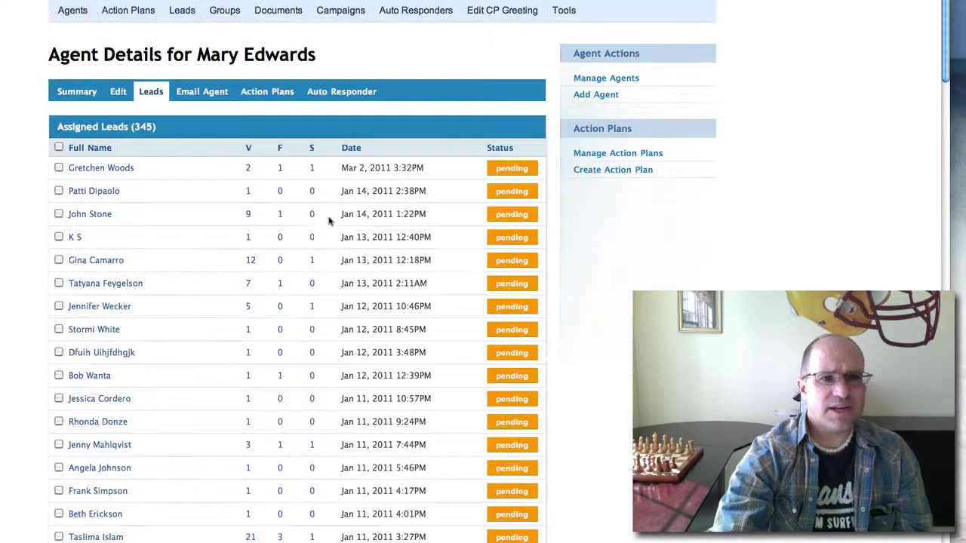
pyautogui.scroll(-5, 220, 254)
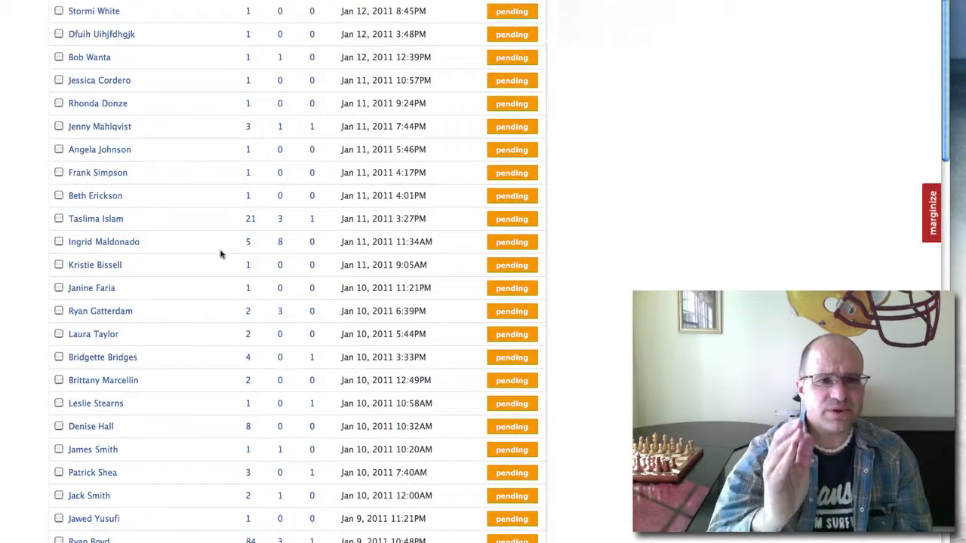
pyautogui.scroll(-5, 189, 323)
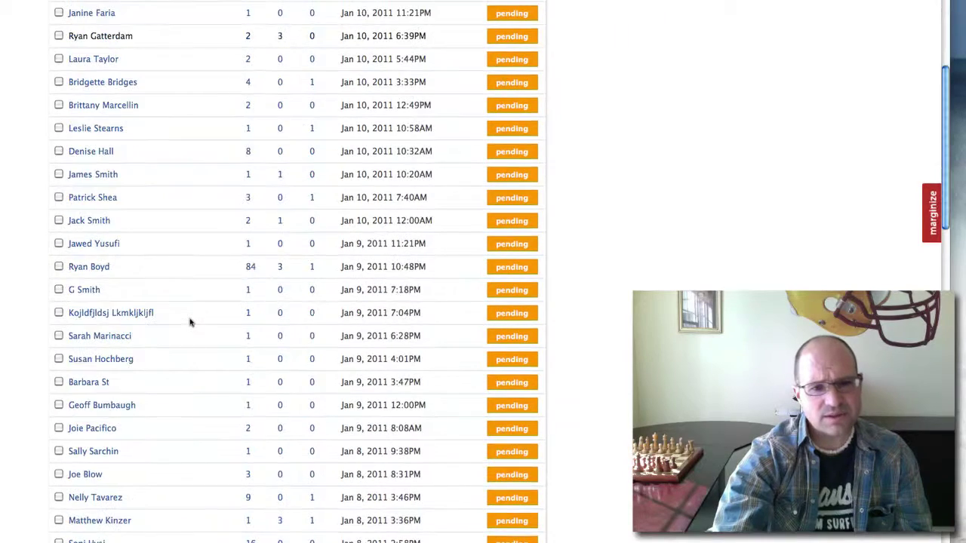
pyautogui.scroll(12, 189, 323)
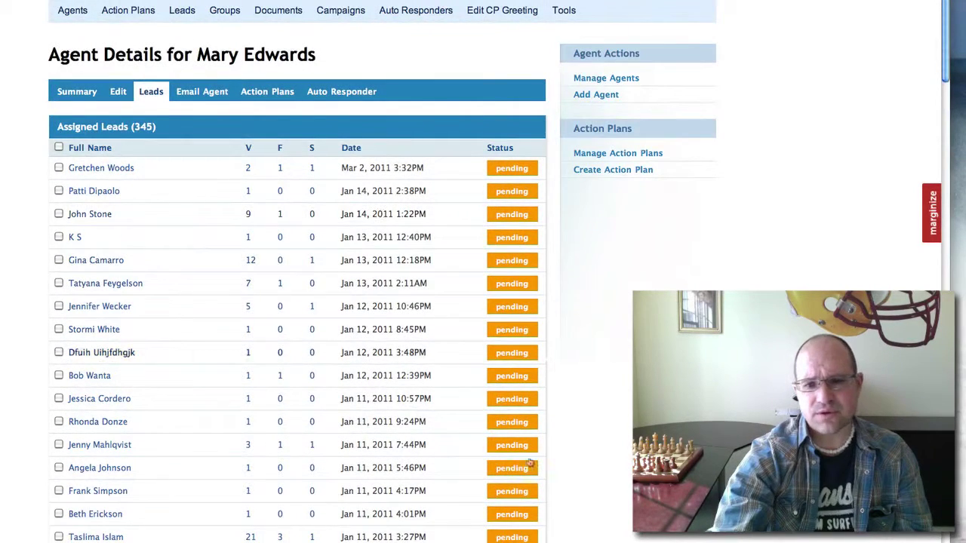